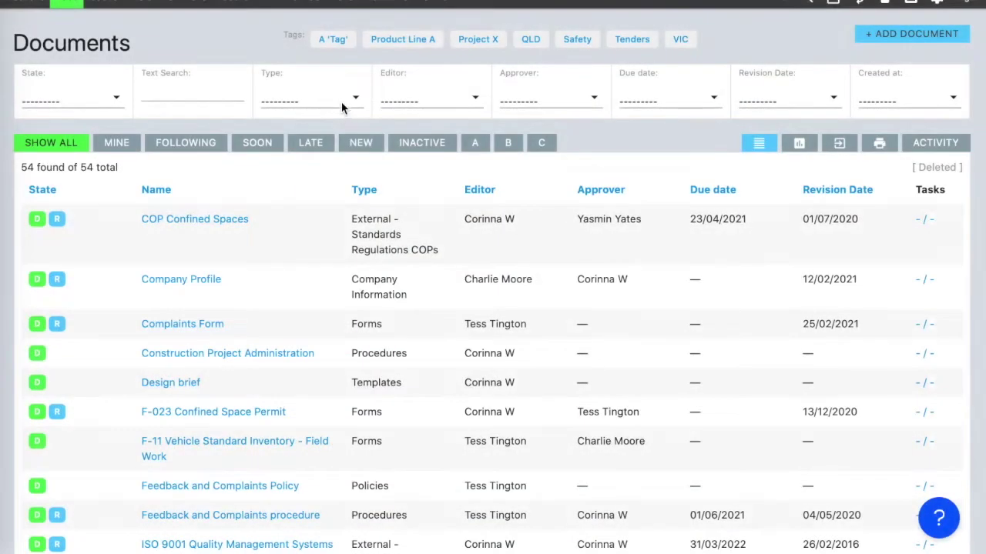
# Step: Filter Documents to Procedures and append 'for resolution' to the complaints procedure text
pyautogui.click(350, 101)
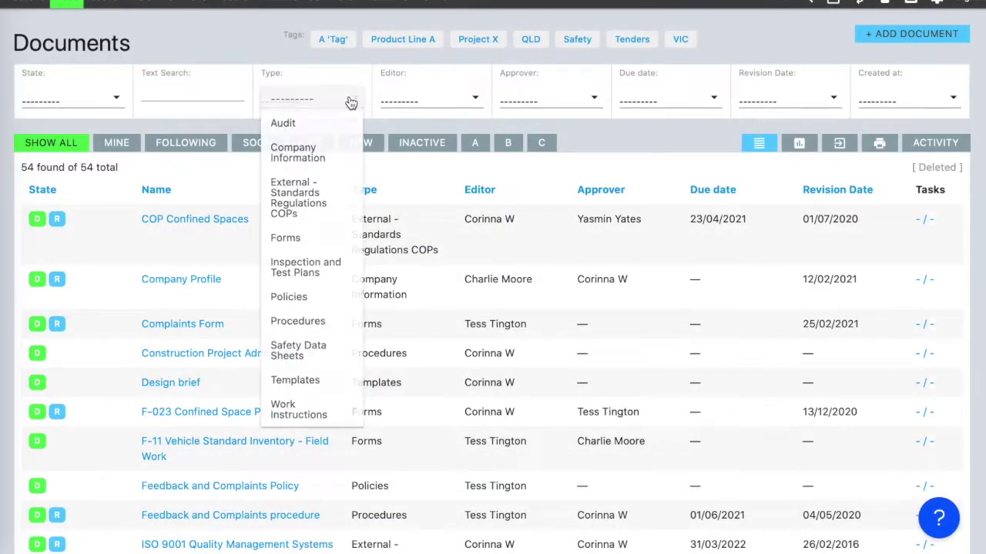
pyautogui.click(315, 324)
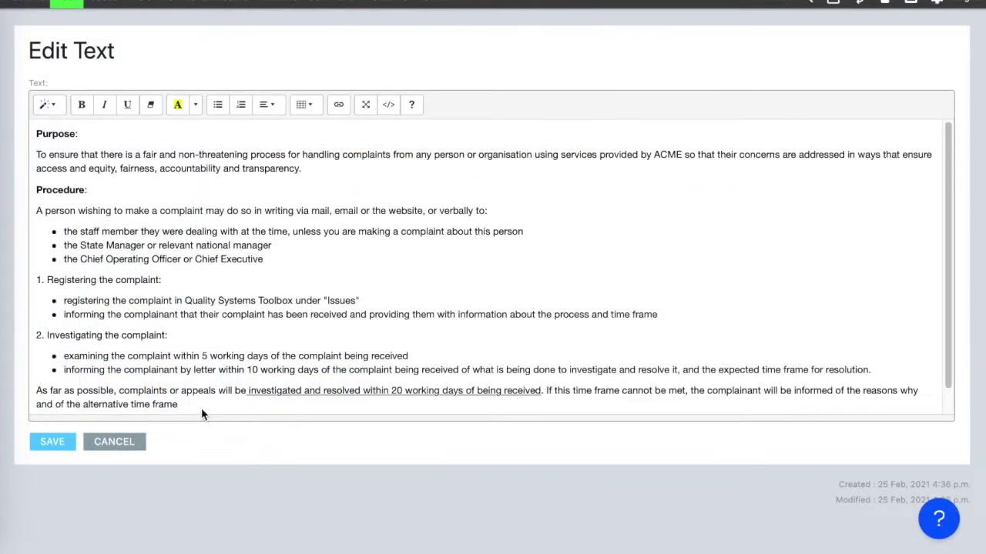
pyautogui.write('for resolution')
# Step: Save the procedure text, approve the revision for release, and follow the document
pyautogui.click(54, 442)
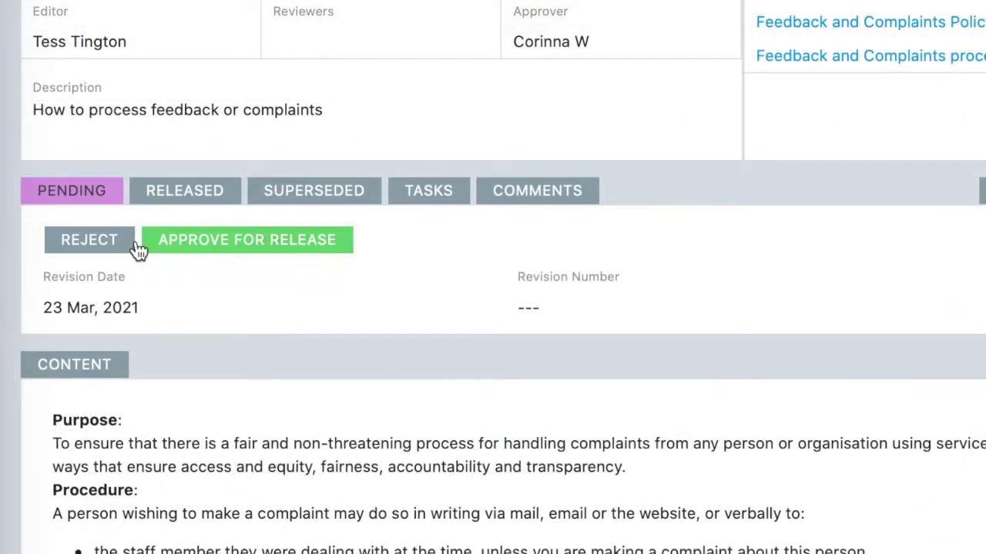
pyautogui.click(248, 245)
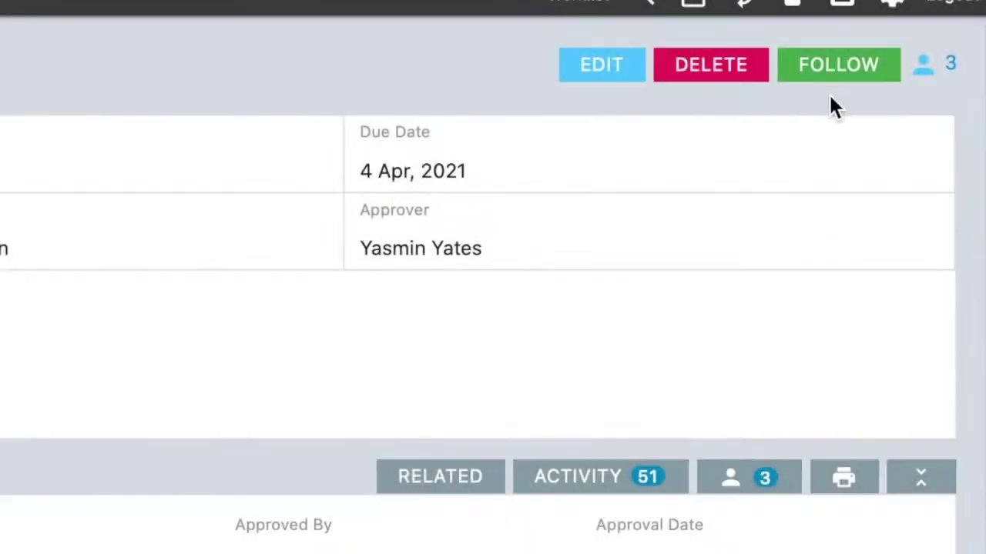
pyautogui.click(834, 66)
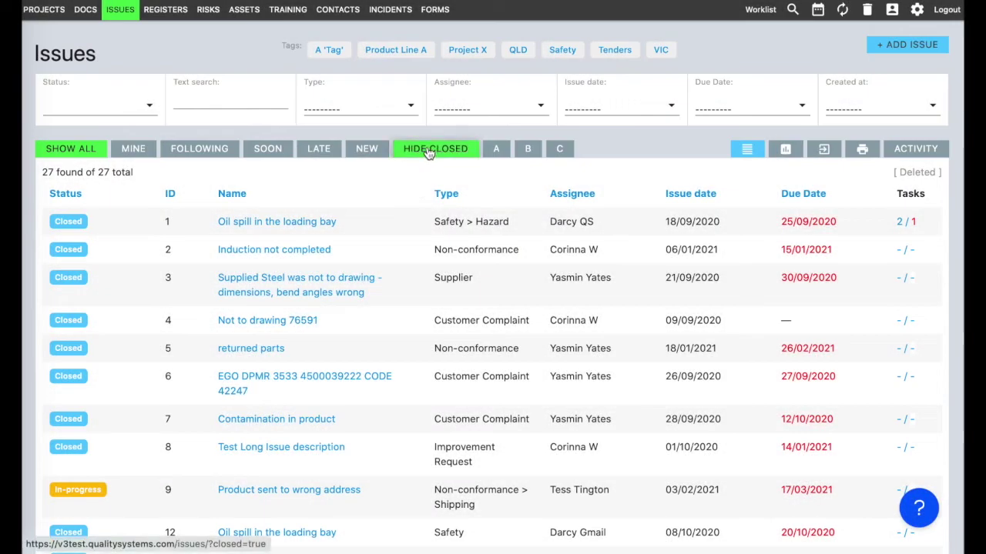
# Step: Hide closed issues and filter to my Non-conformance, then Safety > Hazard, issues
pyautogui.click(429, 151)
pyautogui.click(356, 112)
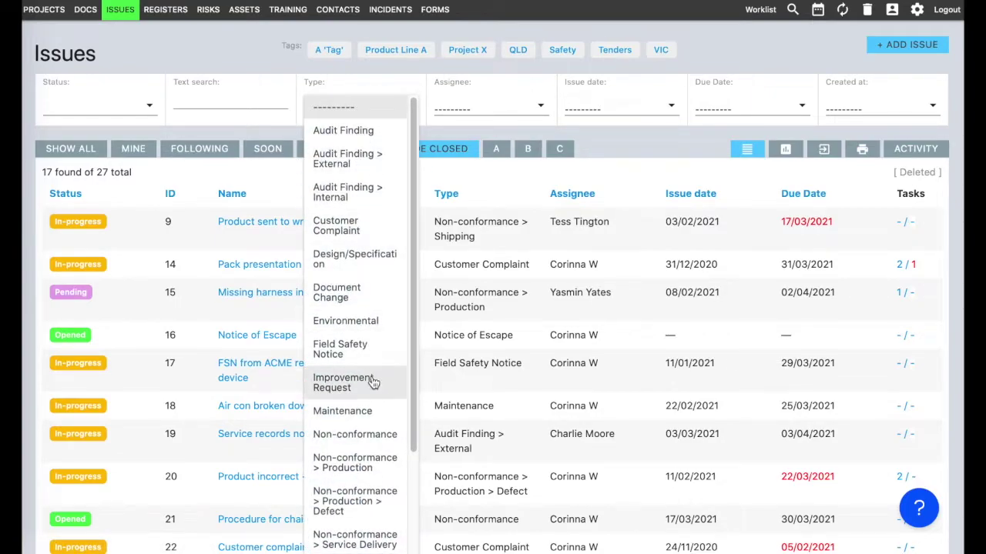
pyautogui.click(377, 434)
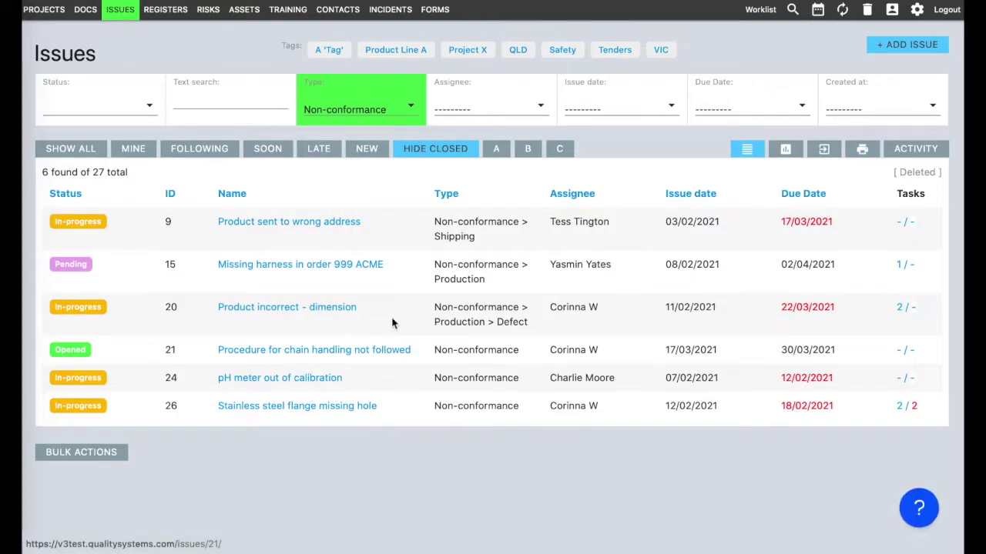
pyautogui.click(143, 149)
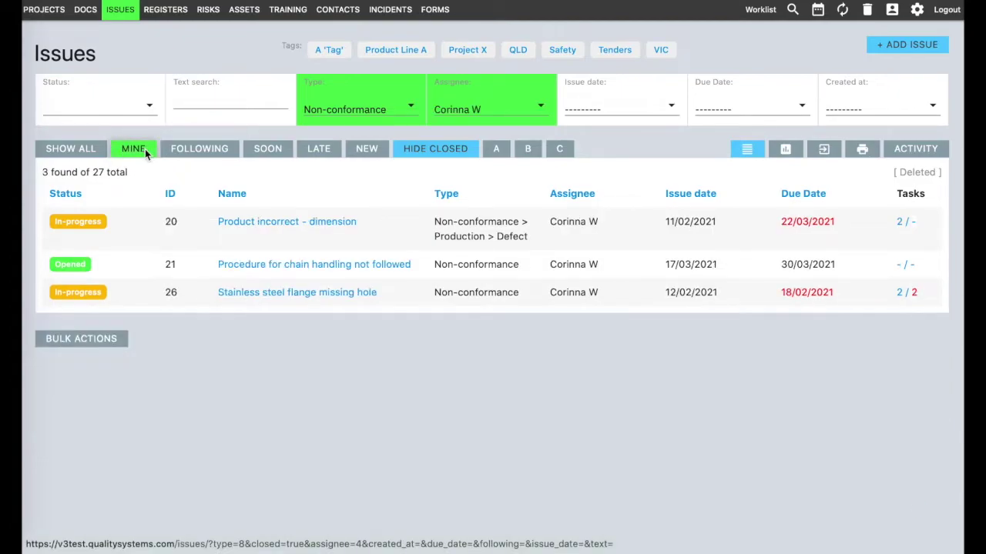
pyautogui.click(331, 111)
pyautogui.scroll(-3, 355, 331)
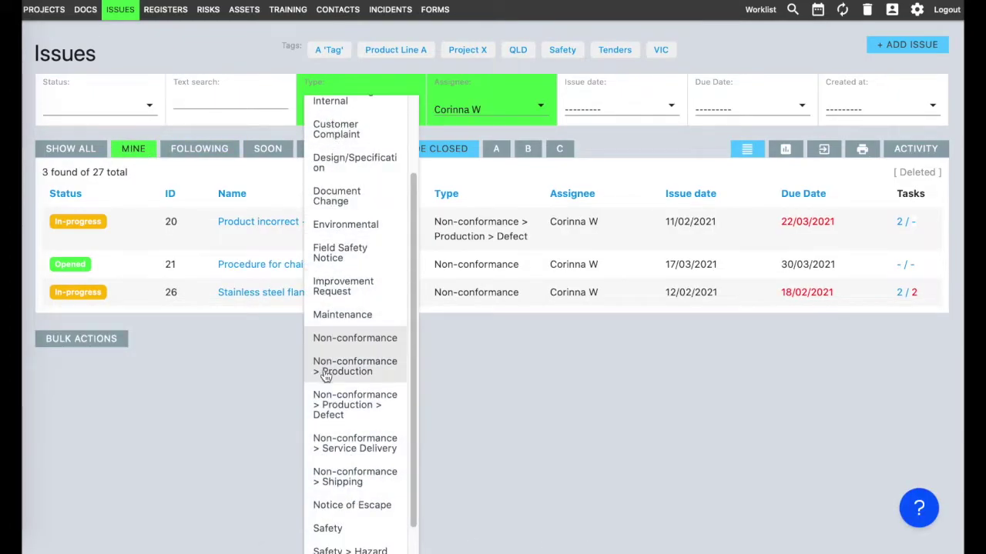
pyautogui.click(362, 518)
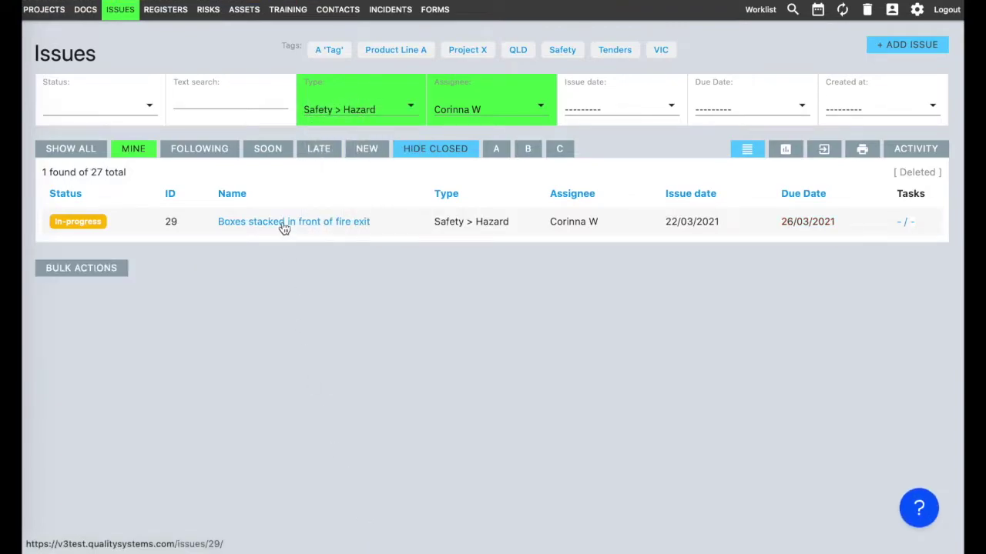
# Step: Open issue #29 'Boxes stacked in front of fire exit', check status choices, then switch to chart view
pyautogui.click(284, 223)
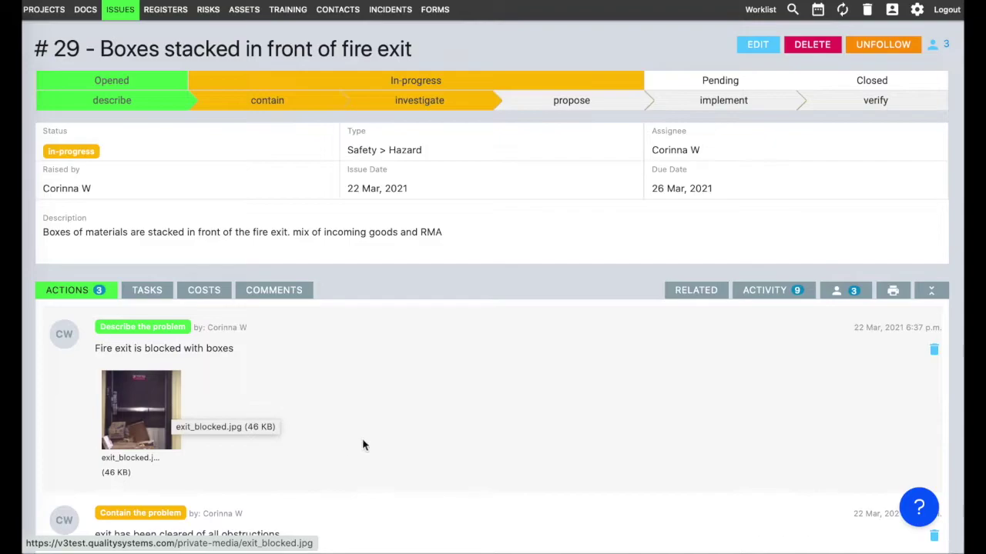
pyautogui.scroll(-7, 436, 437)
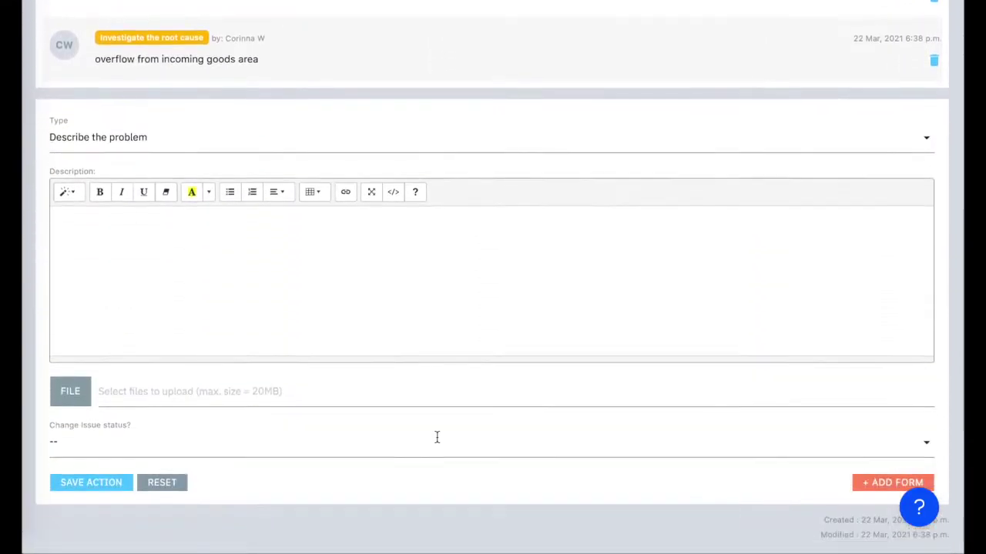
pyautogui.click(280, 442)
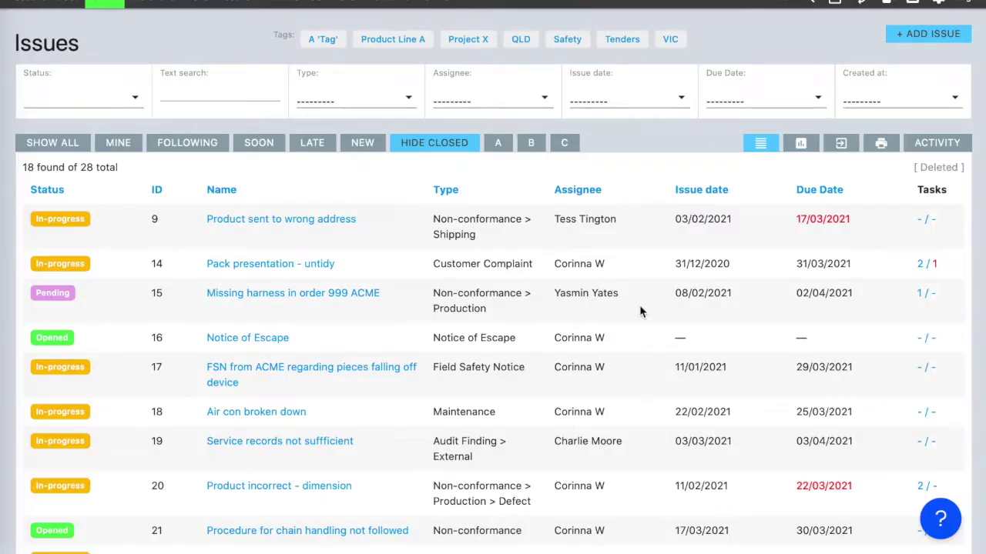
pyautogui.click(801, 142)
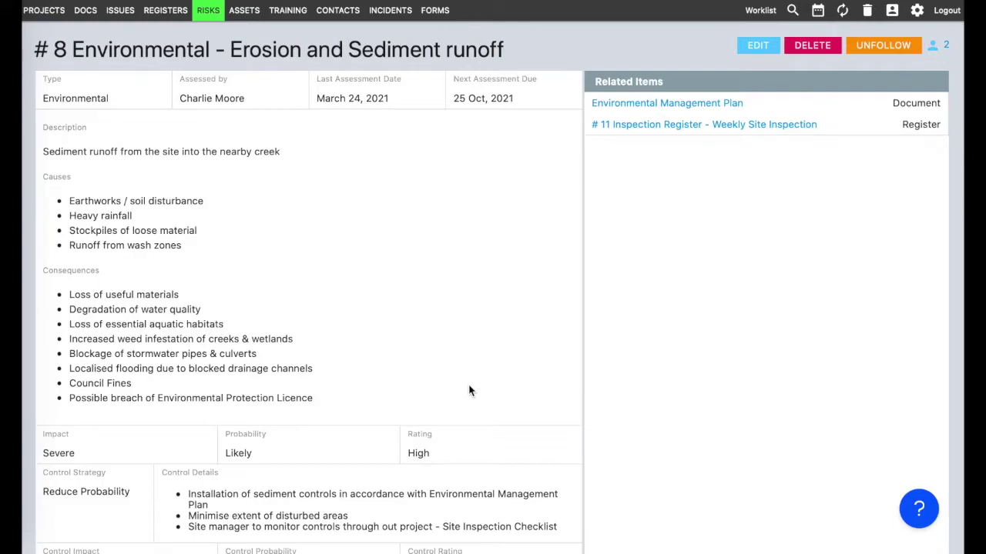
# Step: Return to all risks, filter by the A 'Tag' tag, and open Risk #7 Gantry Crane
pyautogui.click(209, 10)
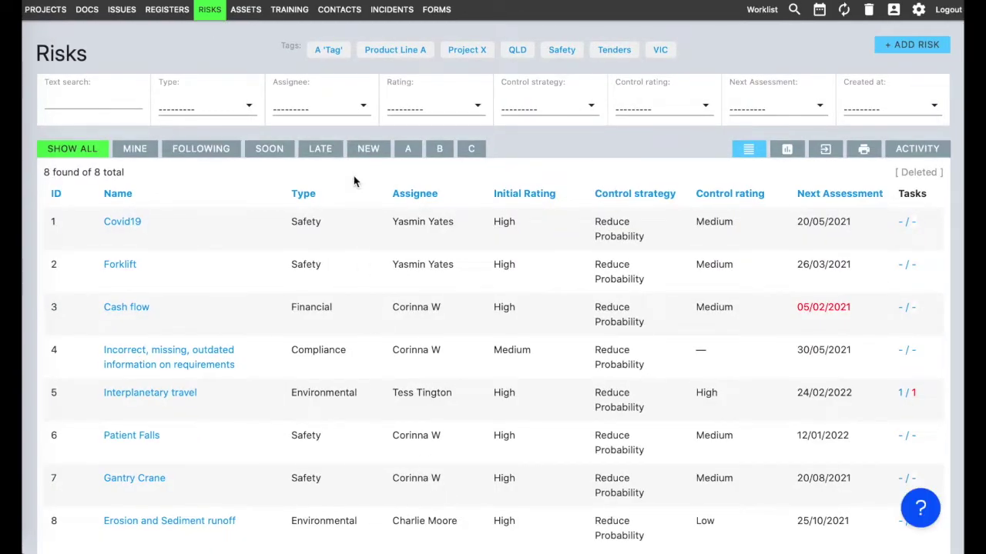
pyautogui.click(331, 51)
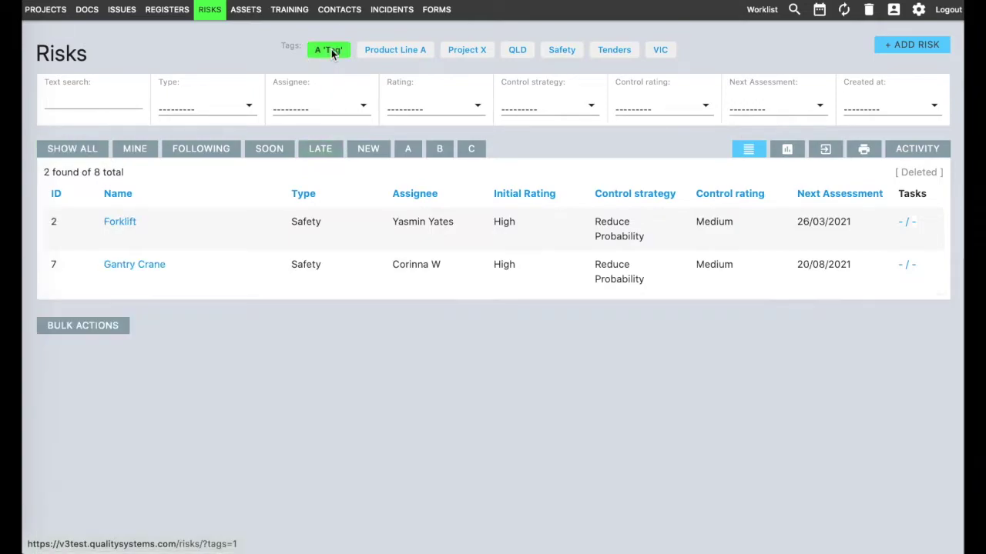
pyautogui.click(157, 264)
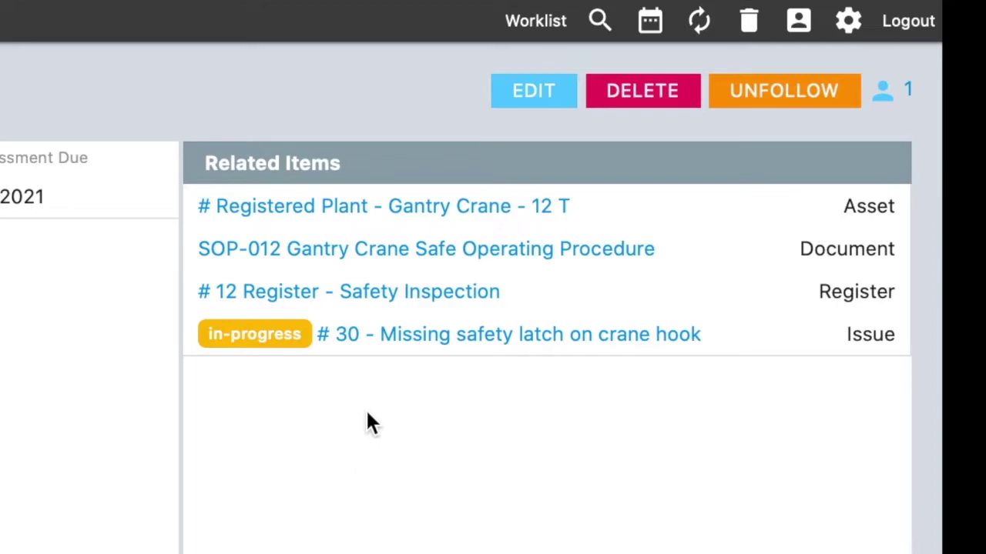
# Step: Open the Registered Plant - Gantry Crane - 12 T asset and mark its log book task completed
pyautogui.click(346, 207)
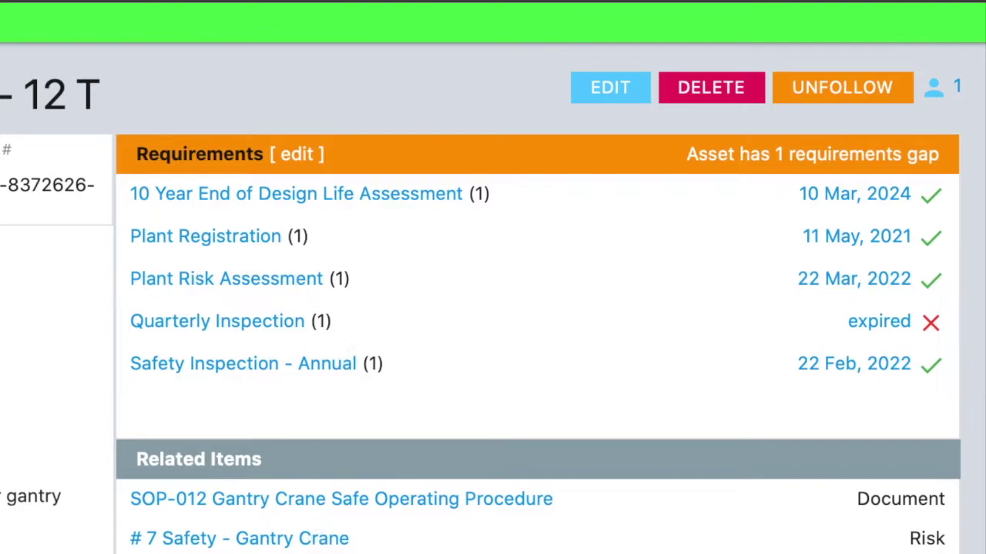
pyautogui.scroll(-5, 493, 308)
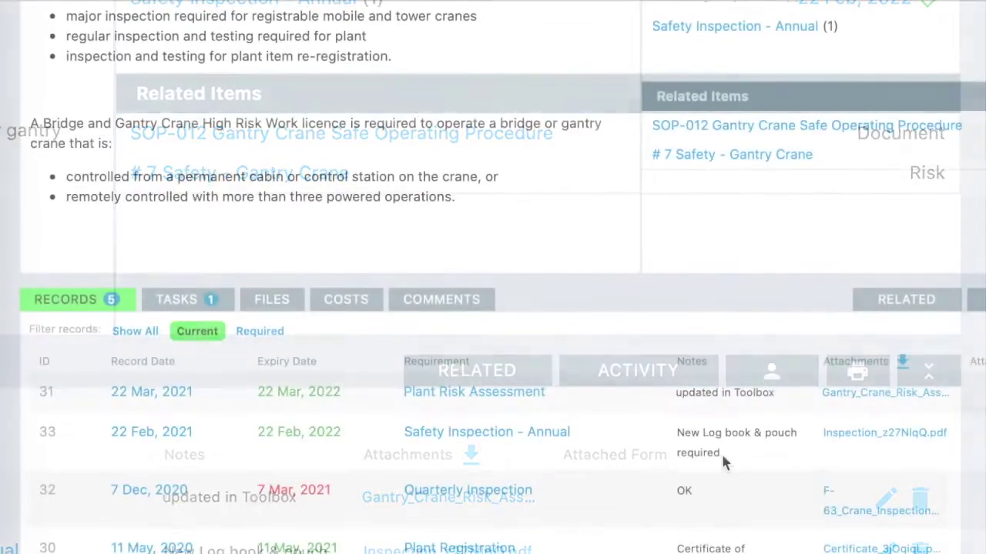
pyautogui.moveTo(699, 446); pyautogui.dragTo(660, 429)
pyautogui.click(181, 303)
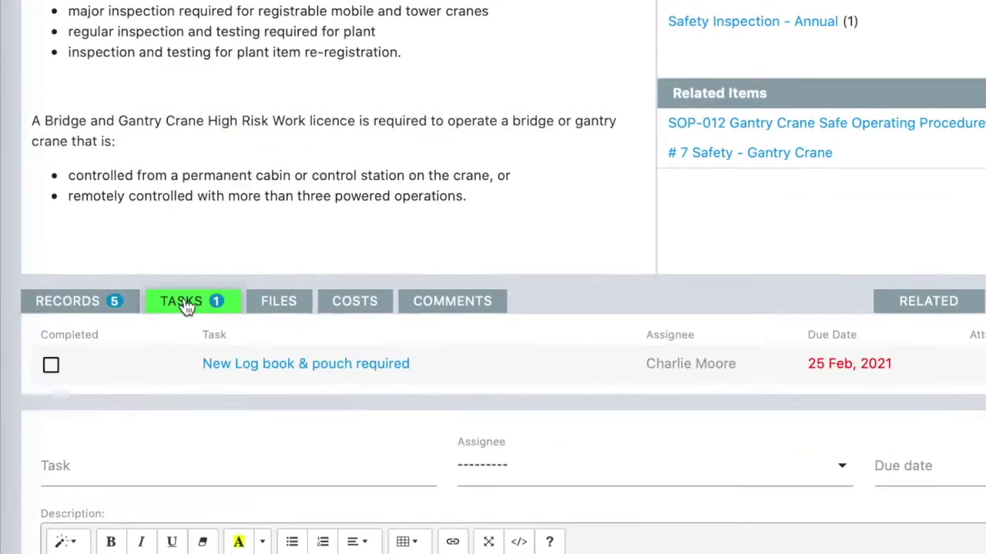
pyautogui.click(51, 365)
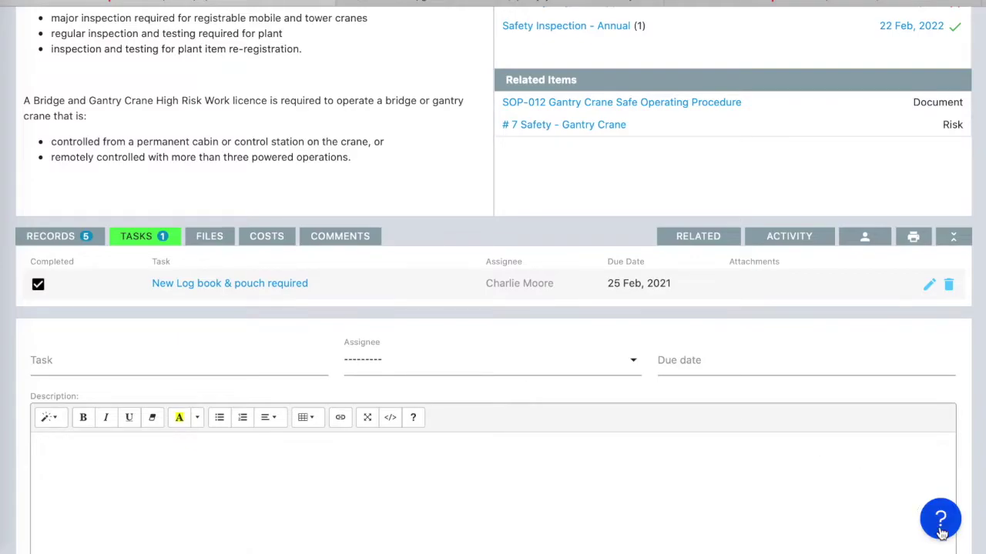
# Step: Show the Work List filtered to late items assigned to me
pyautogui.click(940, 520)
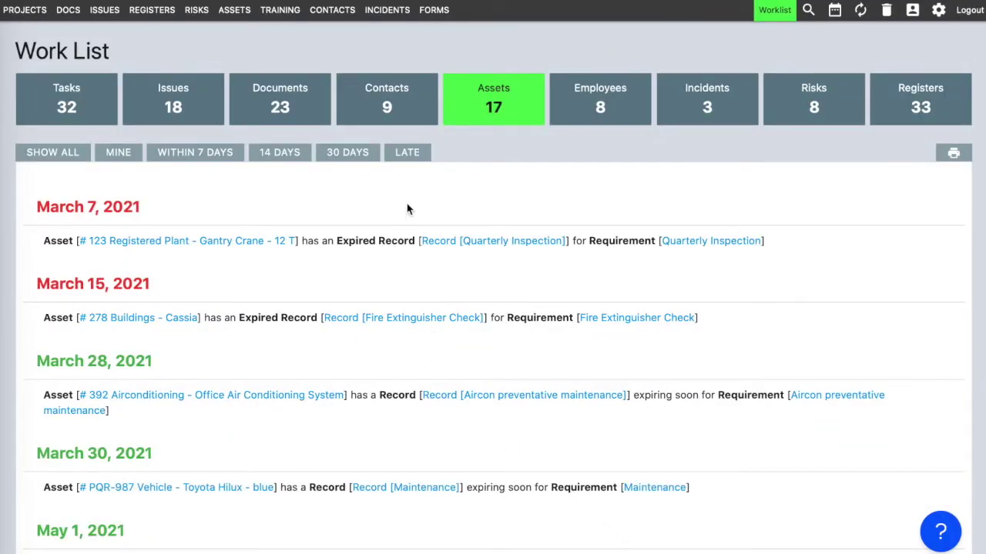
pyautogui.click(403, 157)
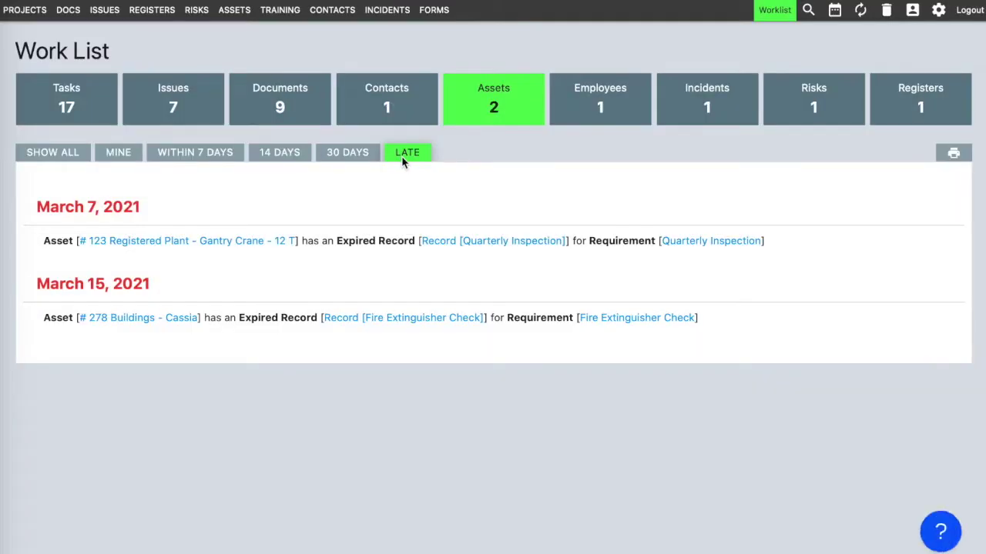
pyautogui.click(122, 154)
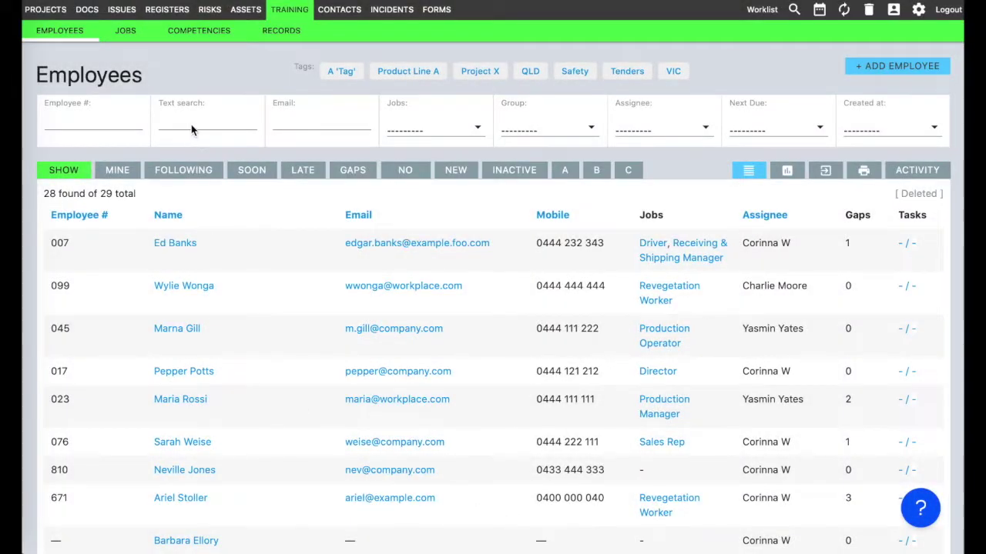
# Step: Search for the employee by name and add a First Aid Certificate record valid until 15 Mar 2024
pyautogui.click(192, 128)
pyautogui.write('ma')
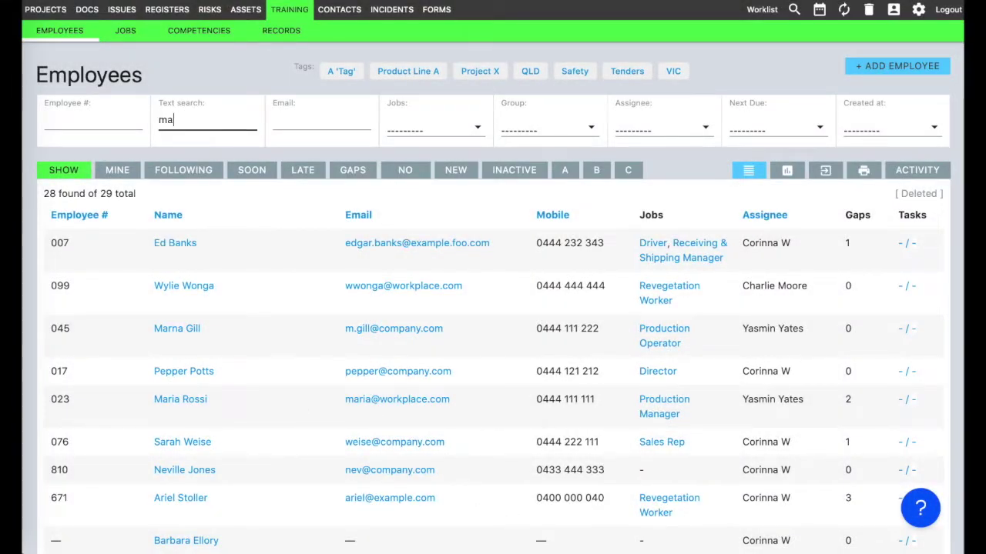
pyautogui.write('x')
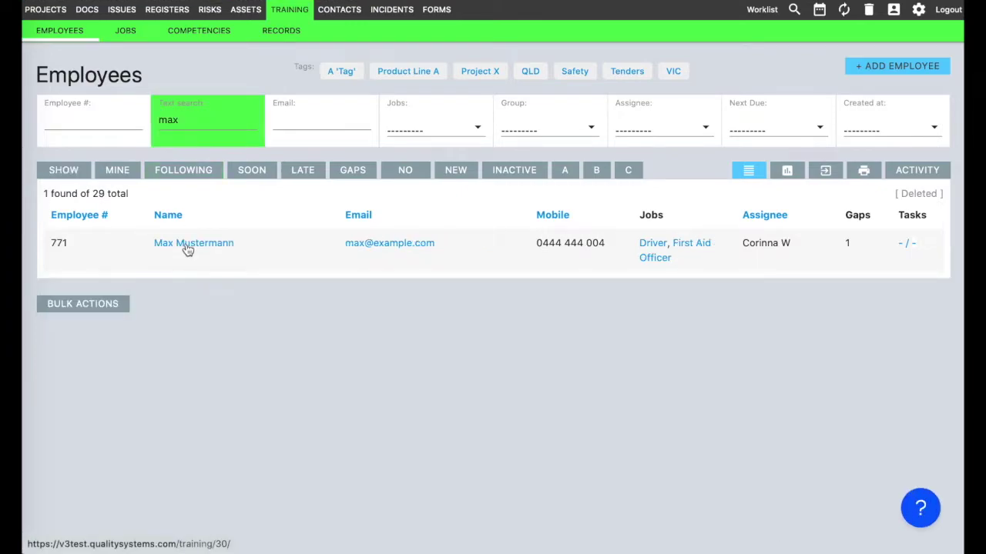
pyautogui.click(188, 245)
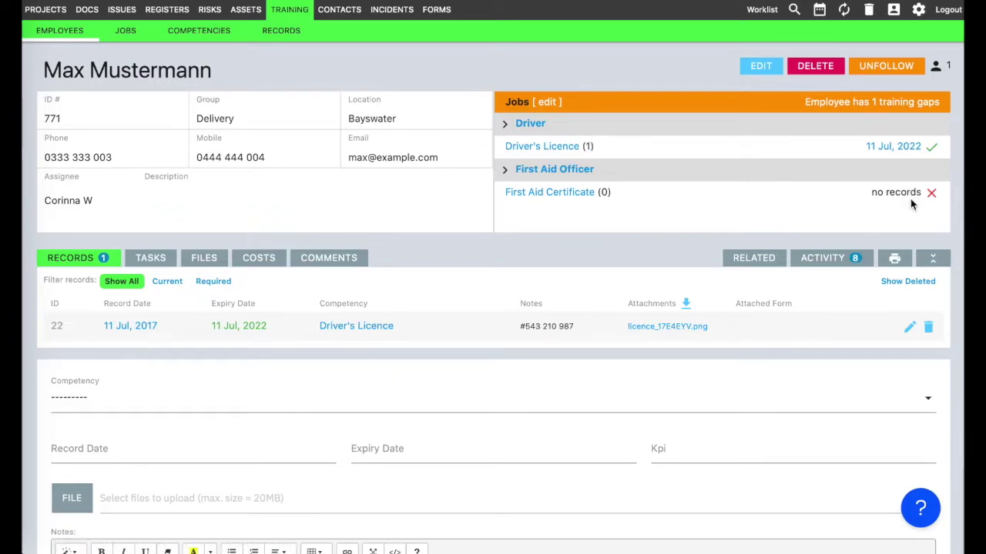
pyautogui.scroll(-3, 366, 416)
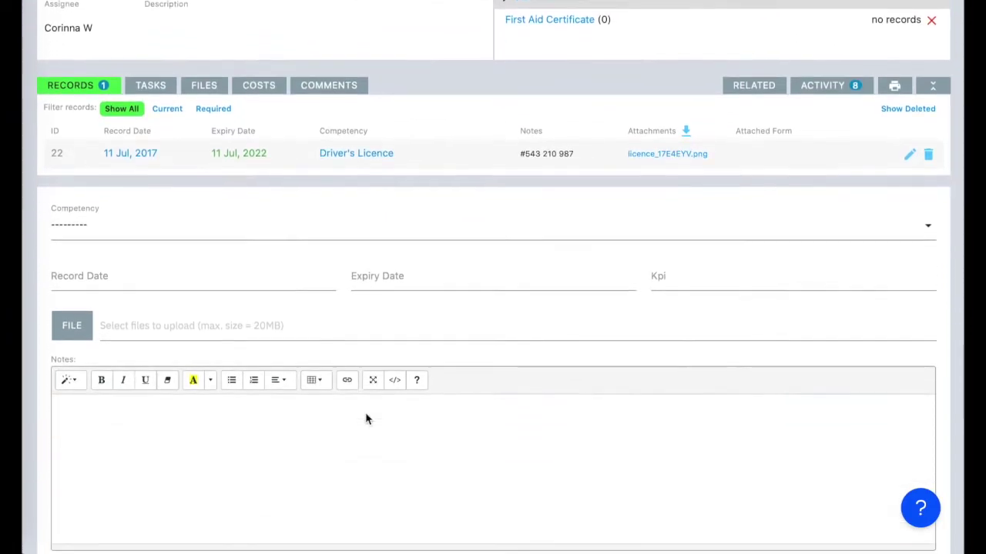
pyautogui.scroll(-1, 366, 413)
pyautogui.click(108, 124)
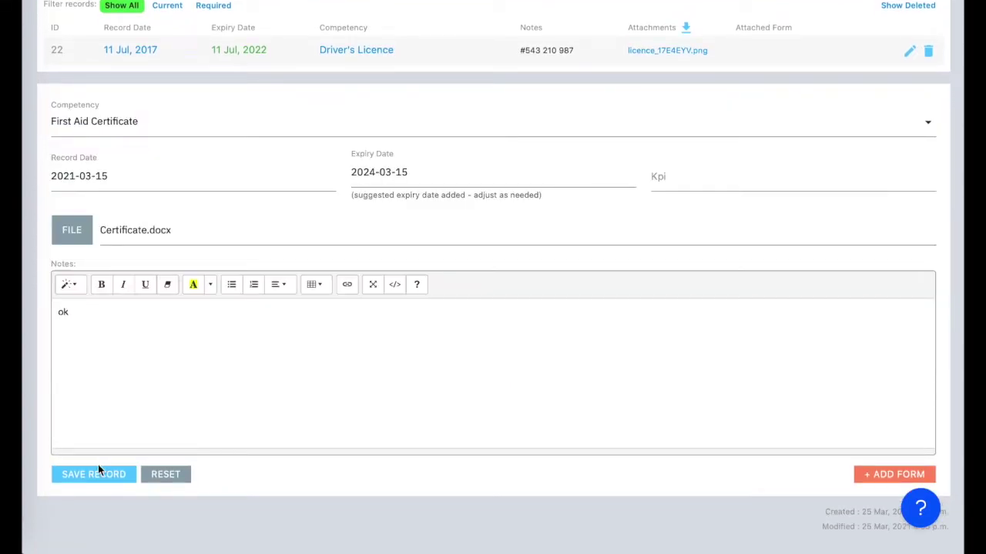
pyautogui.click(94, 474)
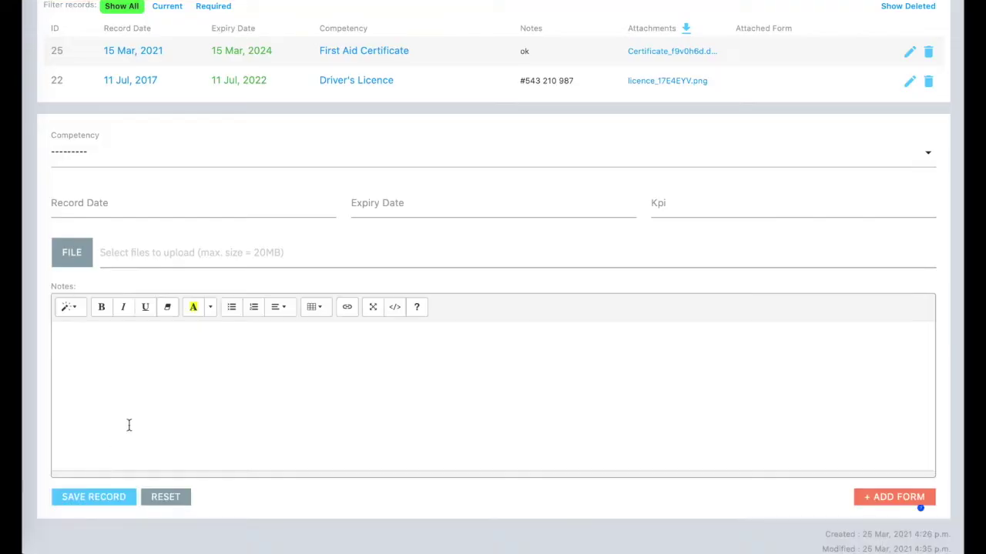
pyautogui.scroll(4, 128, 423)
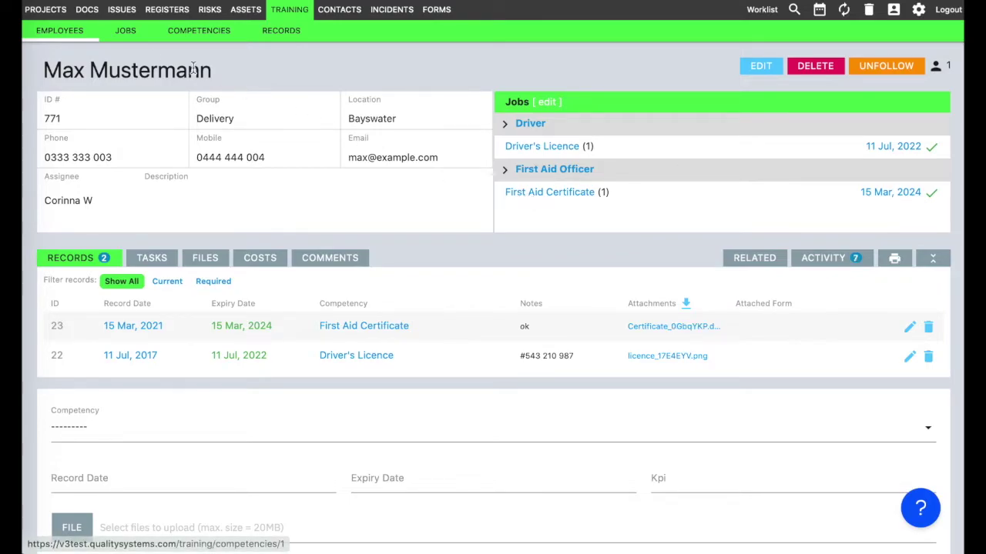
# Step: Return to the employees list, filter to training gaps, then open the Work List
pyautogui.click(52, 33)
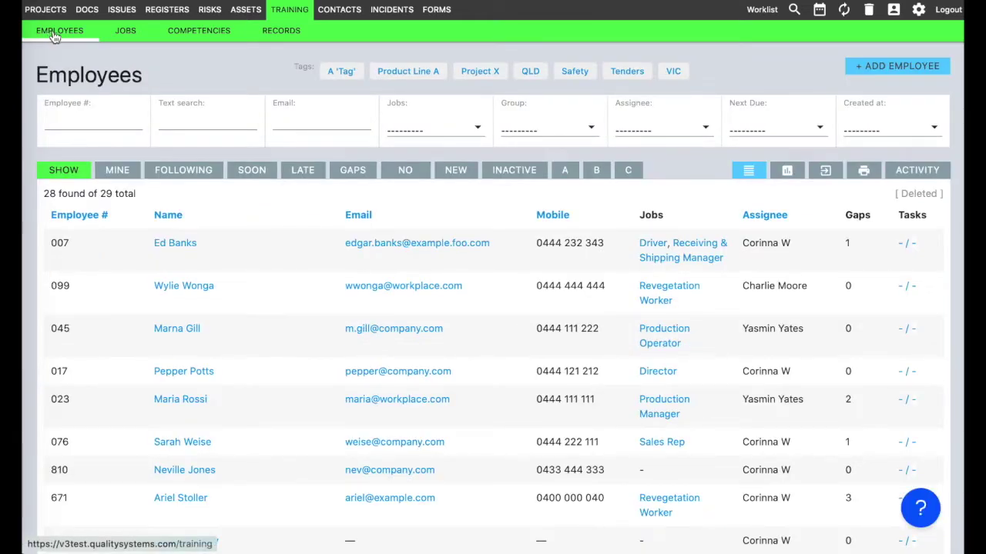
pyautogui.click(353, 172)
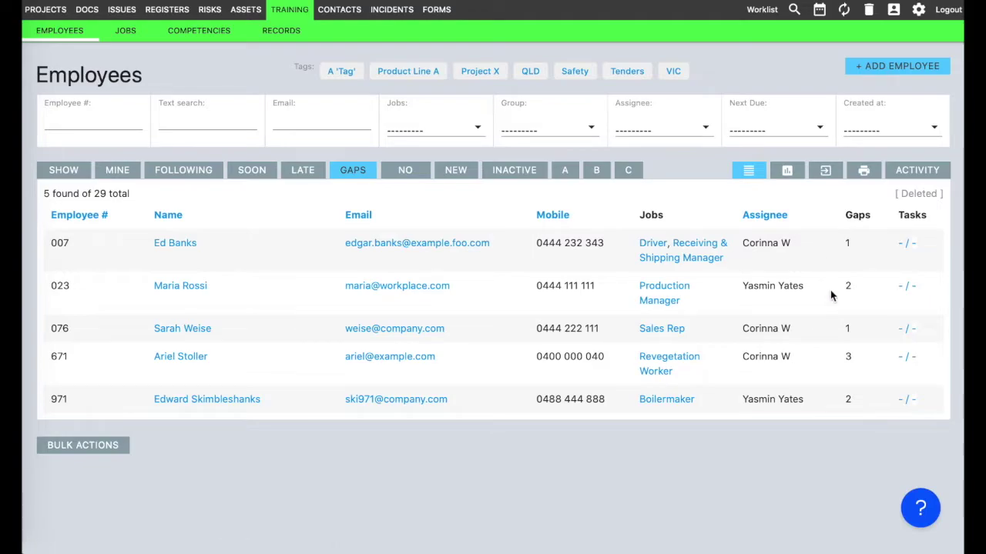
pyautogui.click(762, 11)
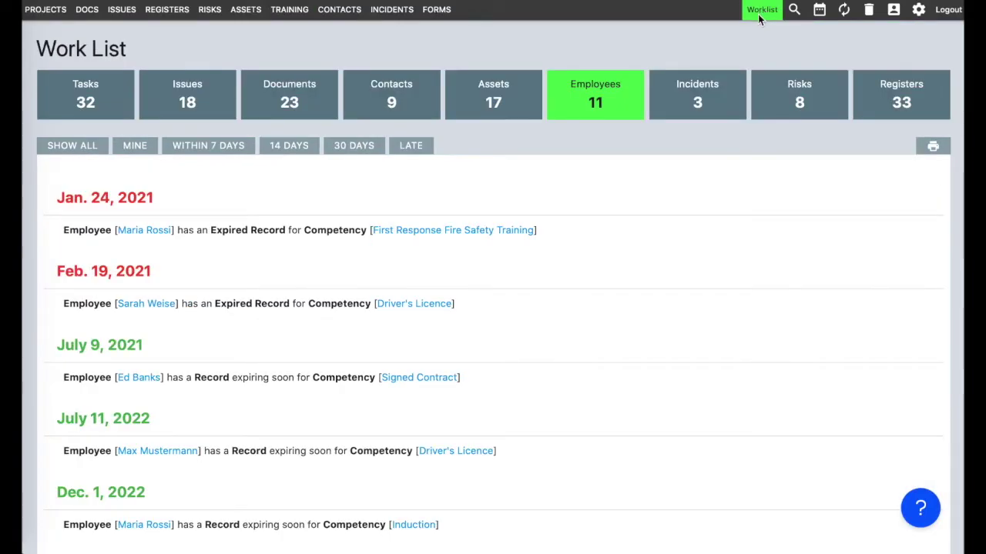
# Step: Browse Contacts and Incidents with their type filters, then Forms, ending on the 12-register list
pyautogui.click(338, 9)
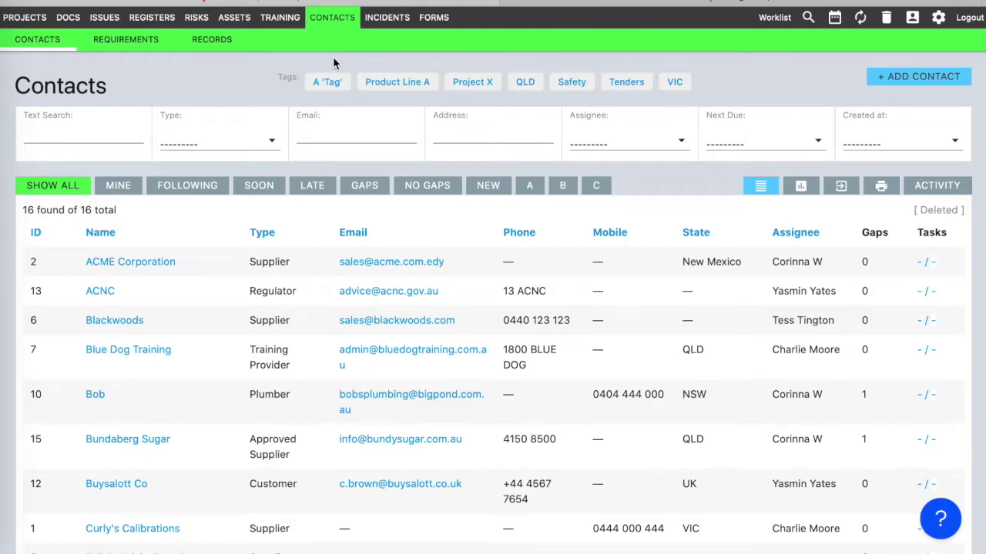
pyautogui.click(249, 143)
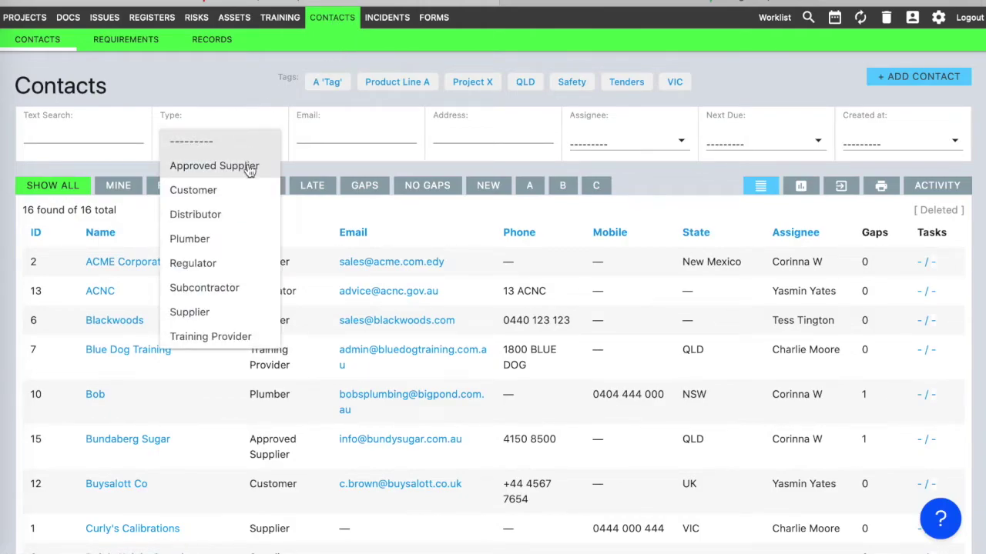
pyautogui.click(385, 18)
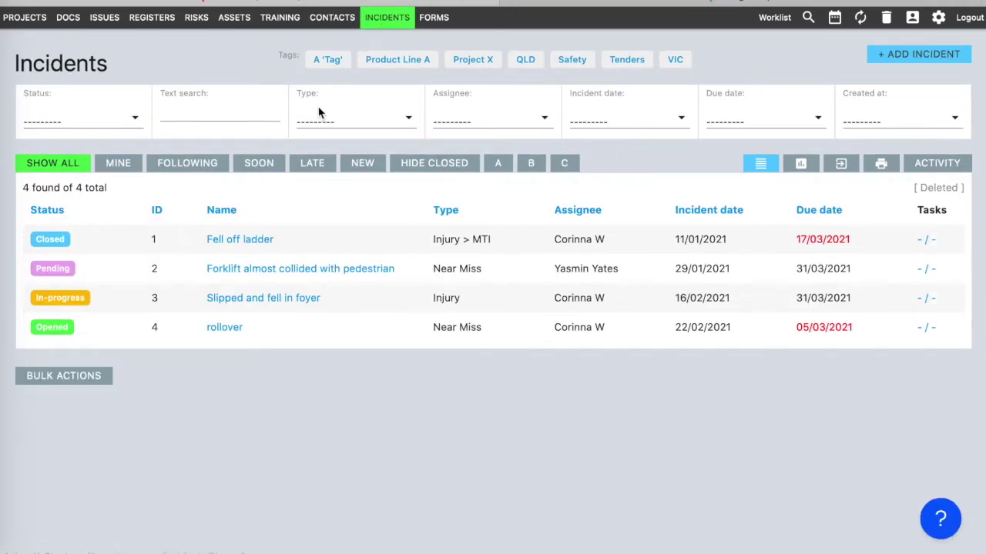
pyautogui.click(319, 114)
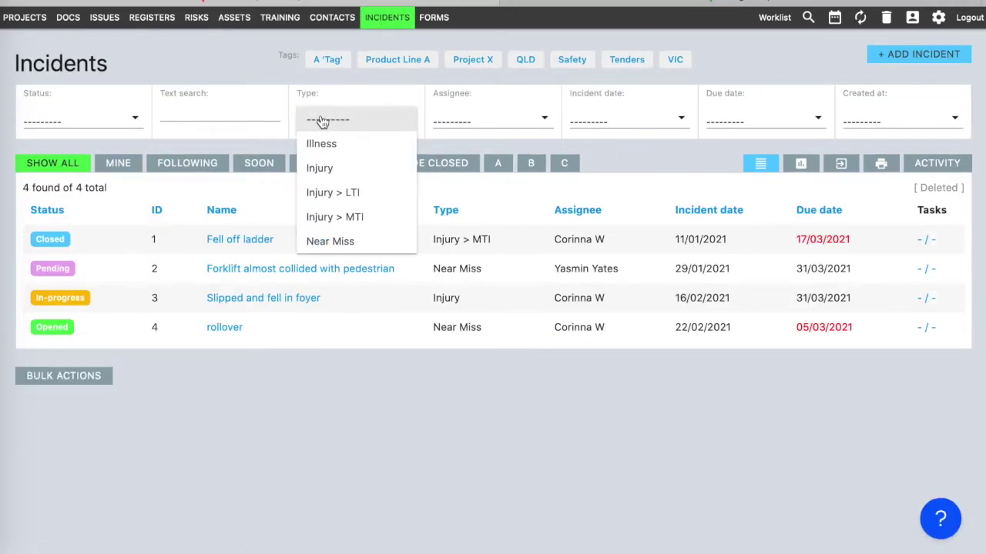
pyautogui.click(436, 19)
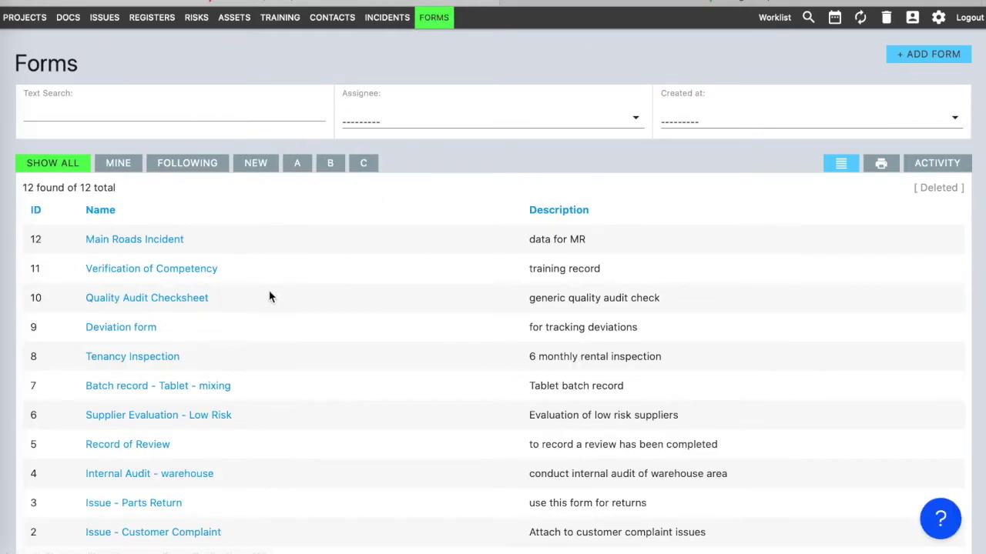
pyautogui.click(152, 19)
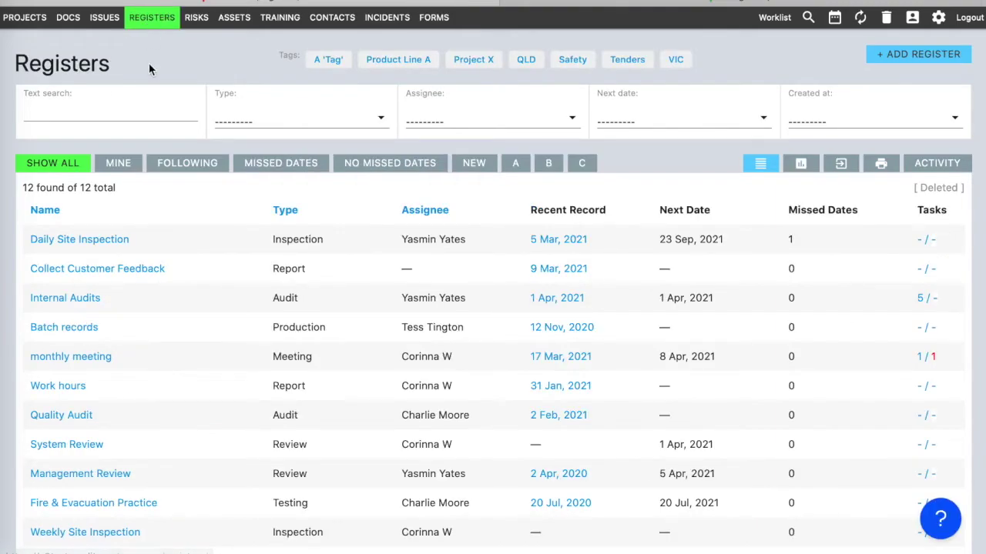